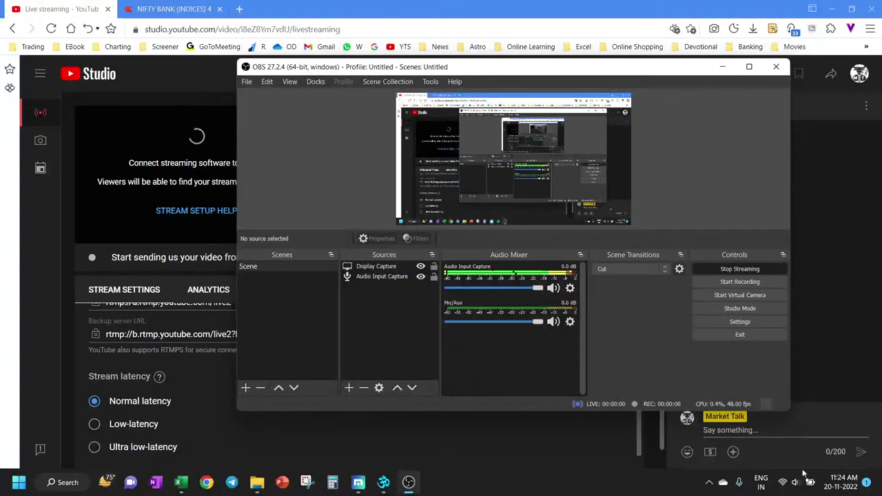
Raise the system volume to 100 and bring the live YouTube Studio stream page forward.
click(794, 484)
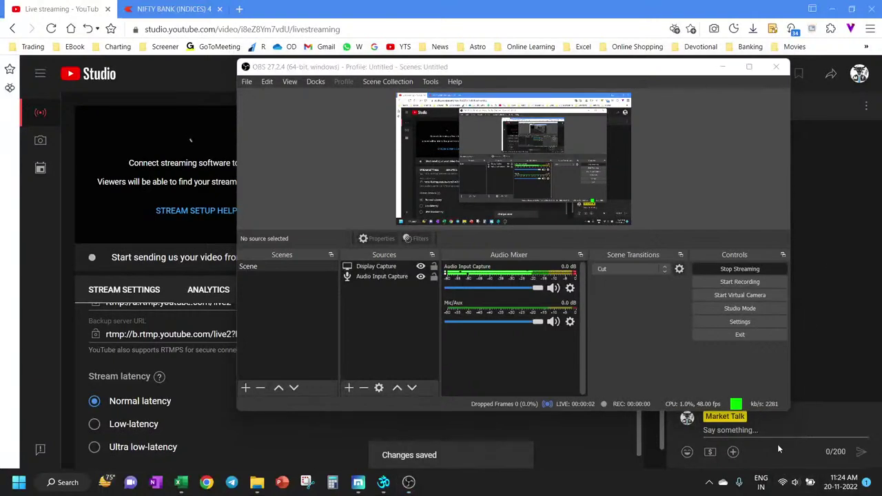
drag(747, 412, 852, 412)
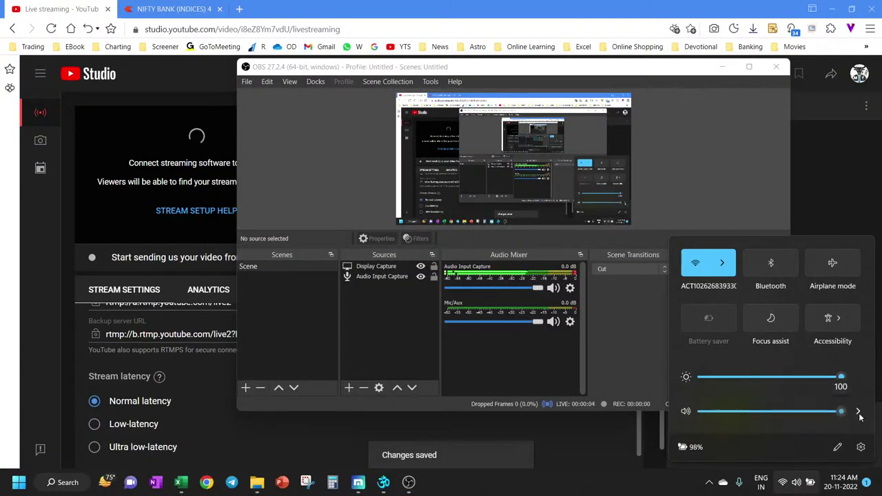
click(601, 452)
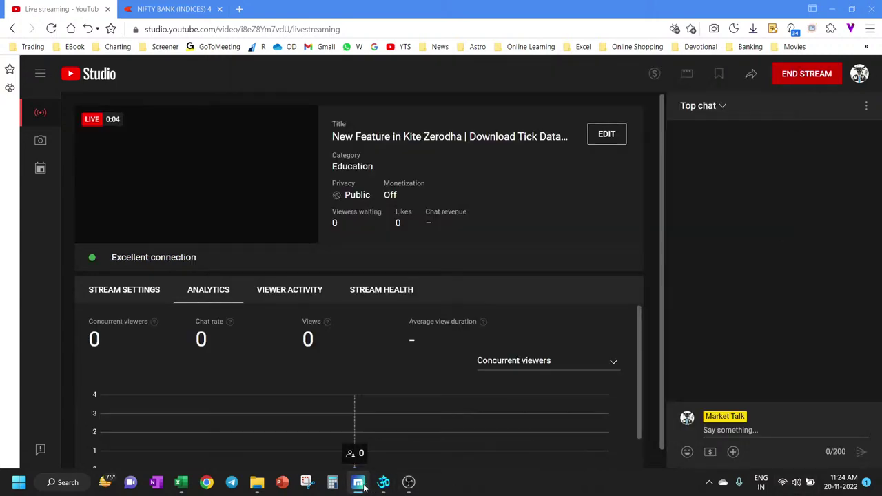
Zoom the NIFTY BANK chart into the 17/11 candles and turn off the crosshair price readout.
click(159, 9)
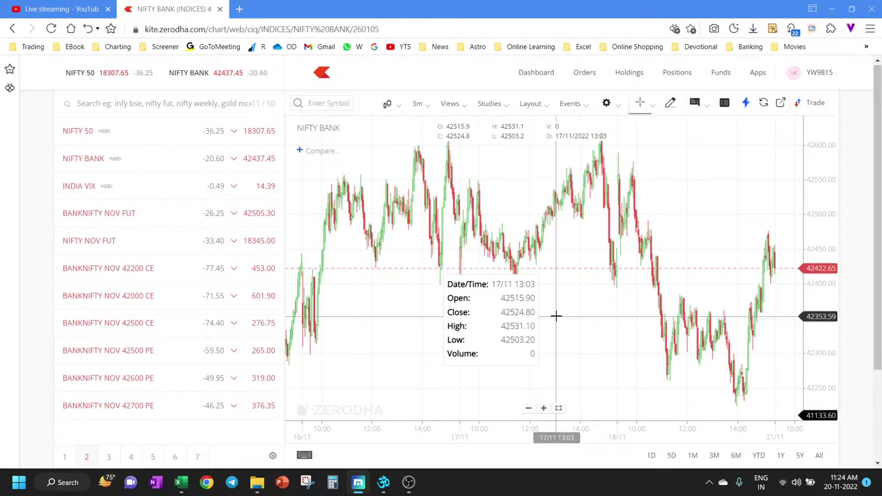
scroll(570, 309, up, 5)
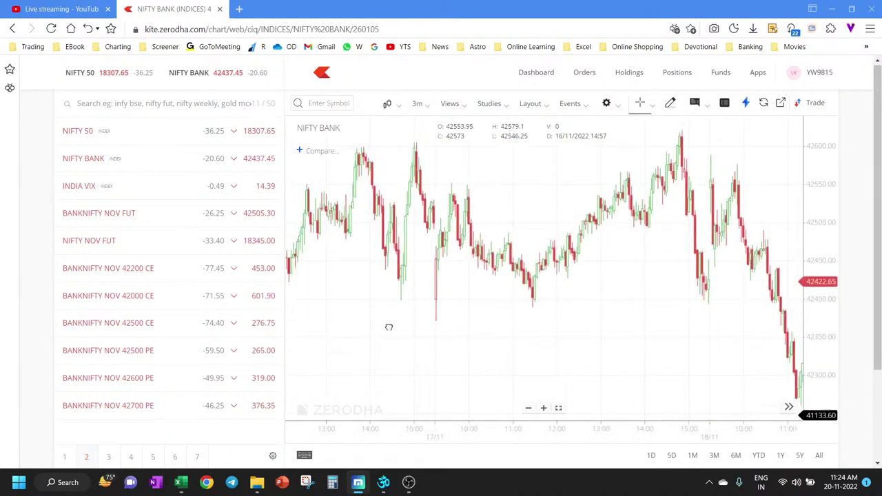
drag(553, 325, 437, 333)
scroll(515, 331, up, 1)
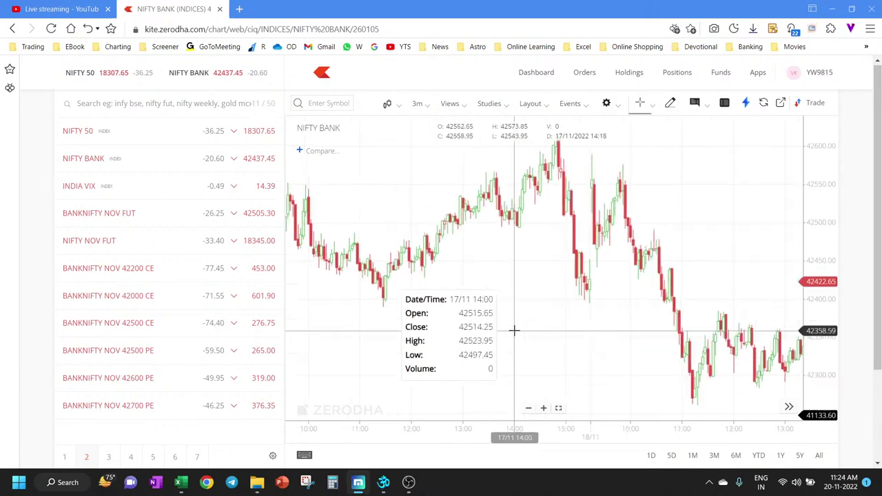
scroll(577, 322, up, 3)
drag(653, 319, 416, 335)
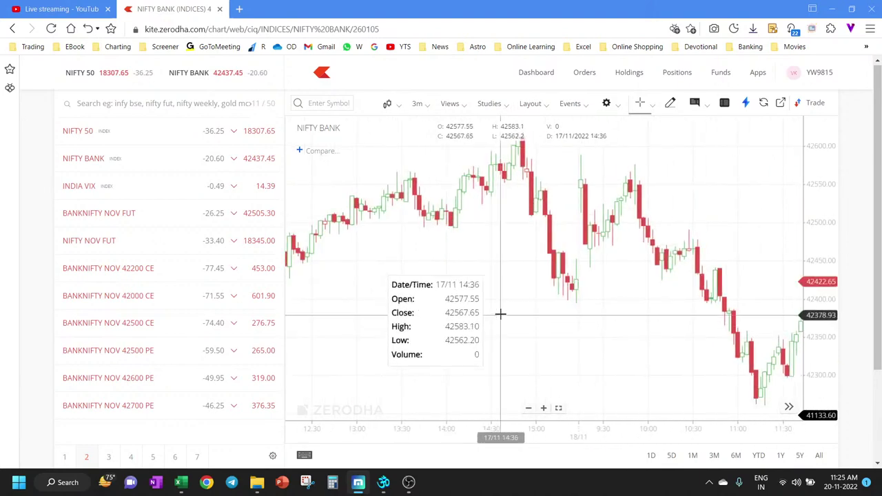
scroll(500, 314, down, 3)
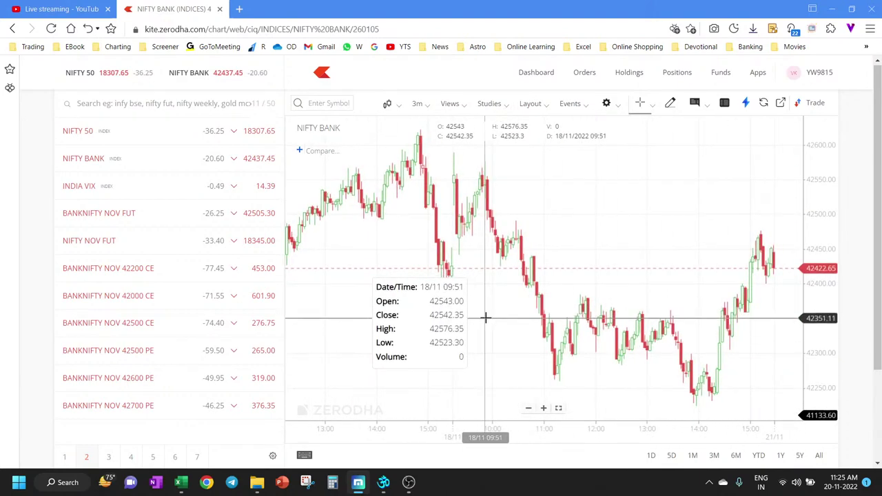
click(638, 105)
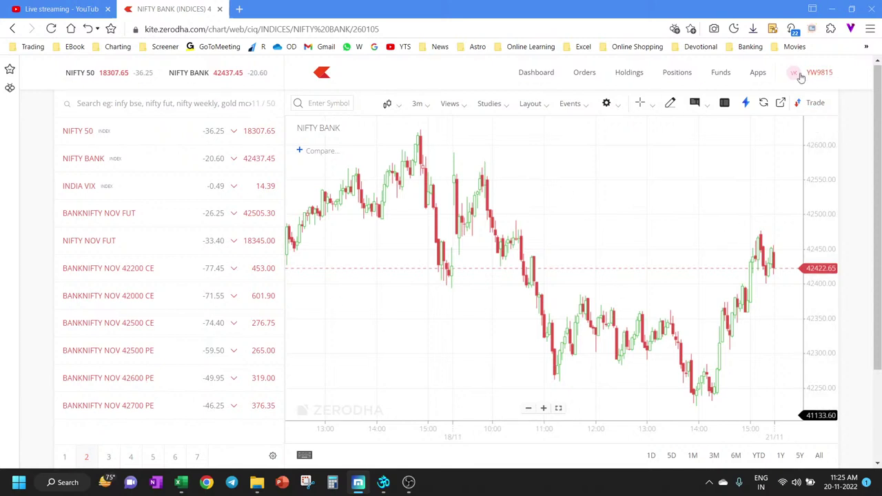
click(818, 75)
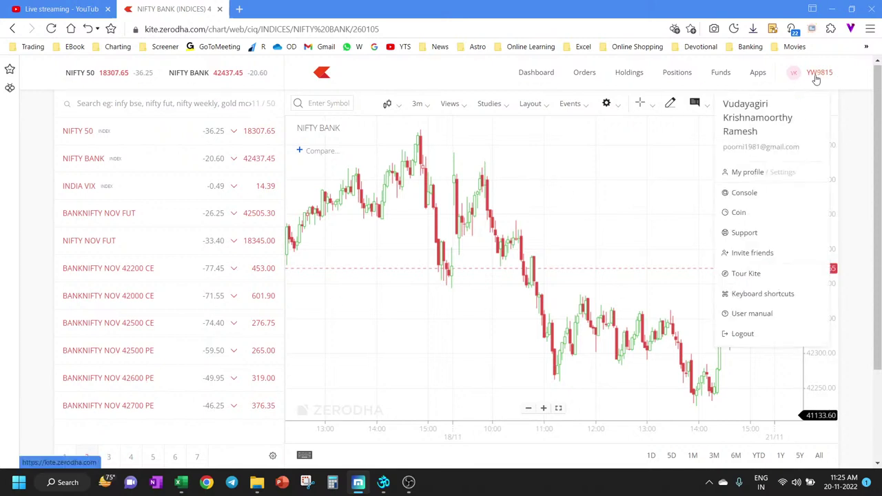
Open My profile and look through the account details and ChartIQ 8 chart settings.
click(746, 172)
scroll(521, 221, down, 2)
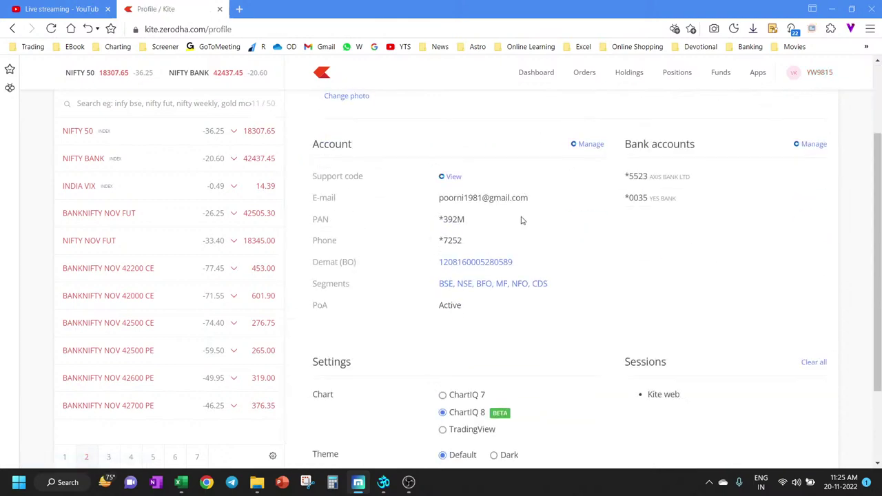
scroll(522, 220, down, 2)
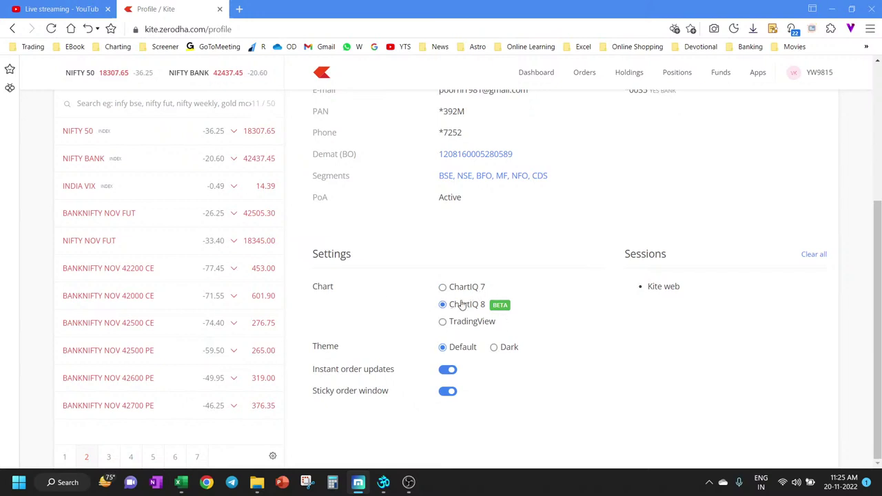
scroll(603, 200, up, 3)
mouse_move(200, 161)
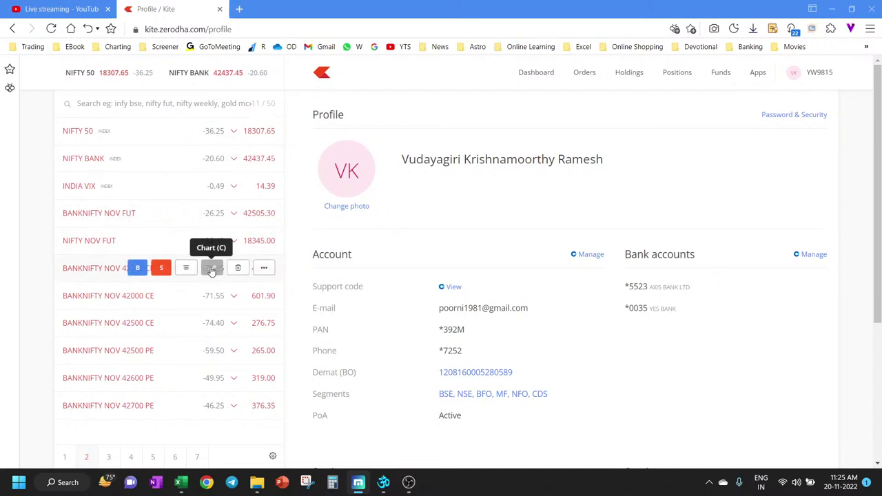
Chart BANKNIFTY NOV 42200 CE as filled candles on 1-minute interval, panned to earlier data.
click(218, 268)
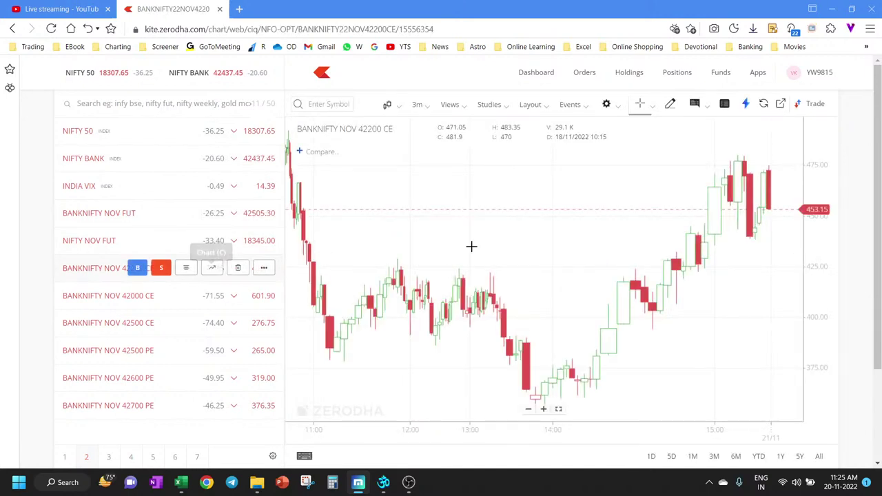
click(448, 106)
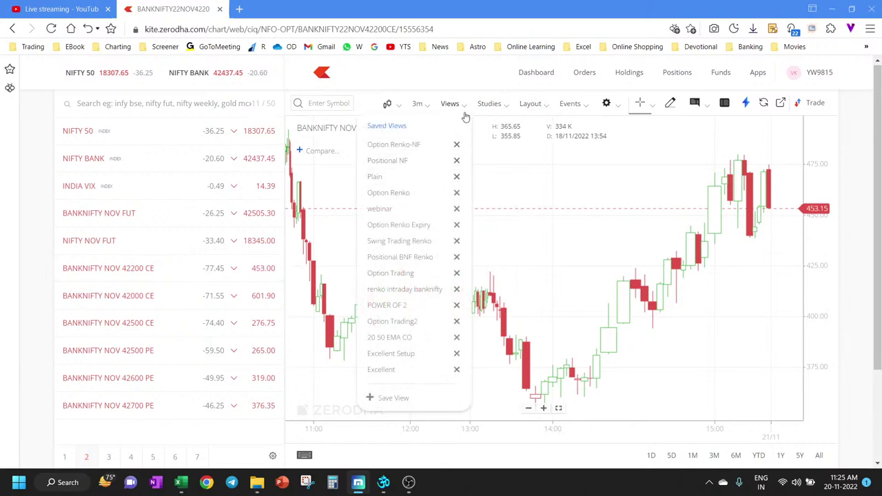
click(384, 108)
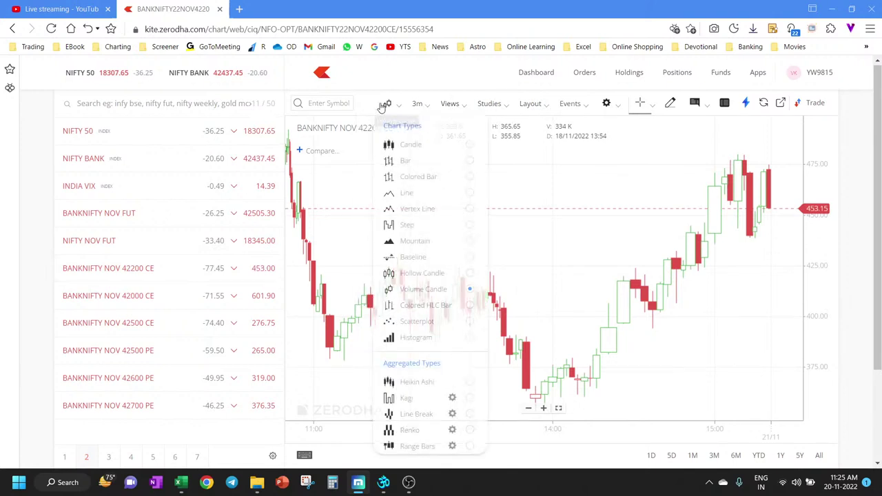
click(396, 147)
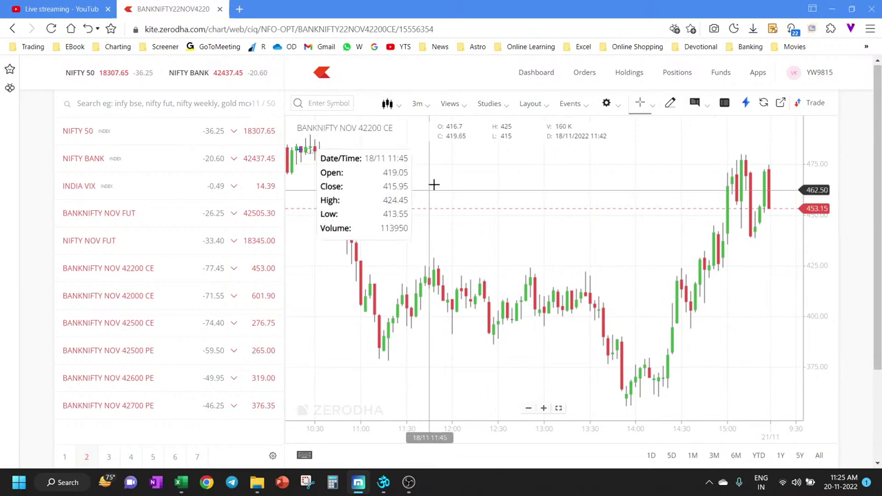
scroll(434, 183, down, 5)
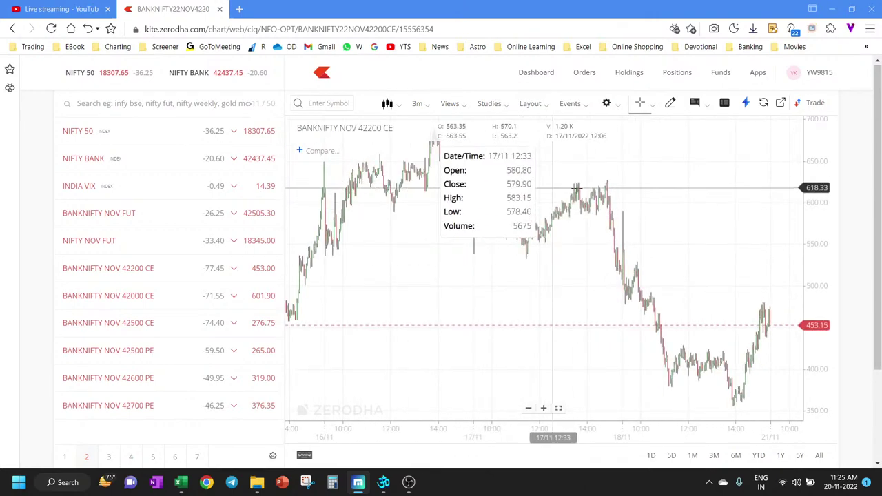
click(419, 105)
click(426, 131)
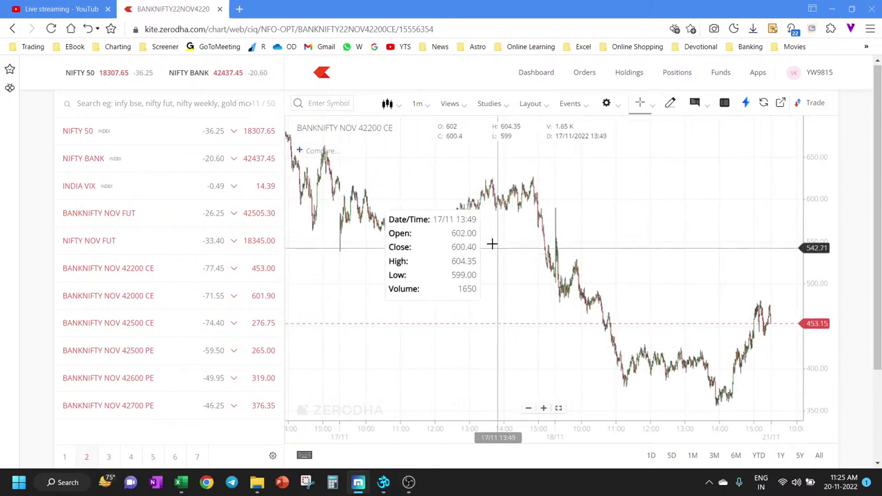
mouse_move(513, 299)
mouse_down()
mouse_move(544, 301)
mouse_move(527, 300)
mouse_up()
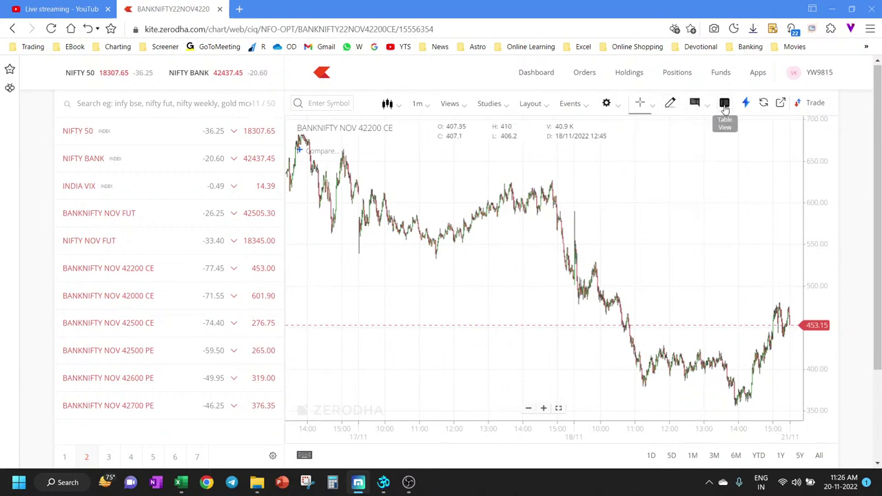
Show the 42200 CE minute data as a table with % Change and Volume columns, then copy it.
click(725, 109)
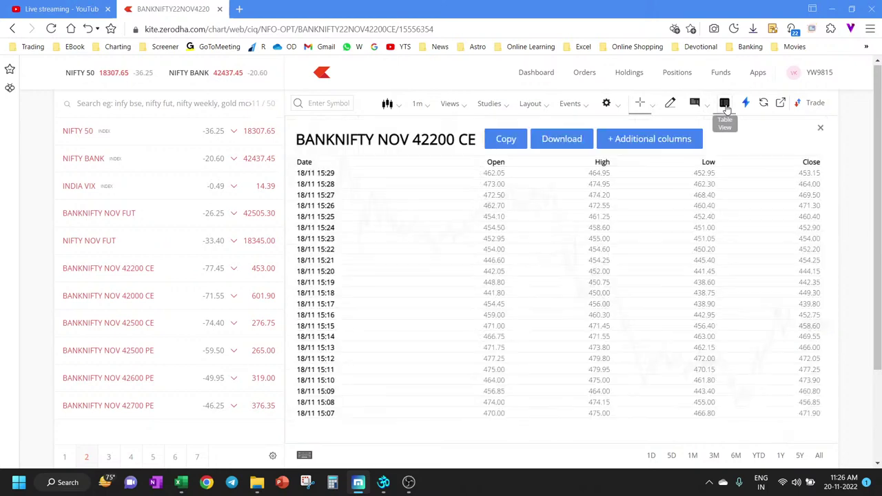
scroll(528, 217, down, 5)
scroll(528, 217, down, 5)
scroll(528, 217, down, 5)
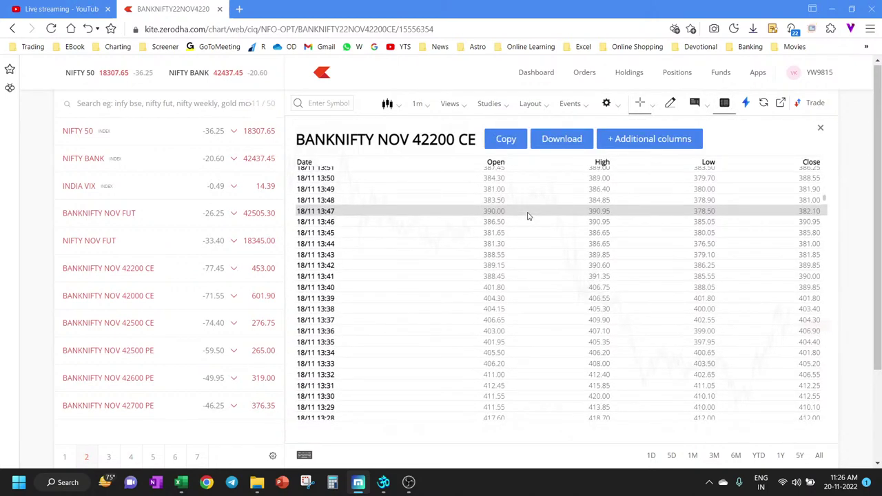
scroll(529, 217, down, 5)
scroll(528, 216, down, 5)
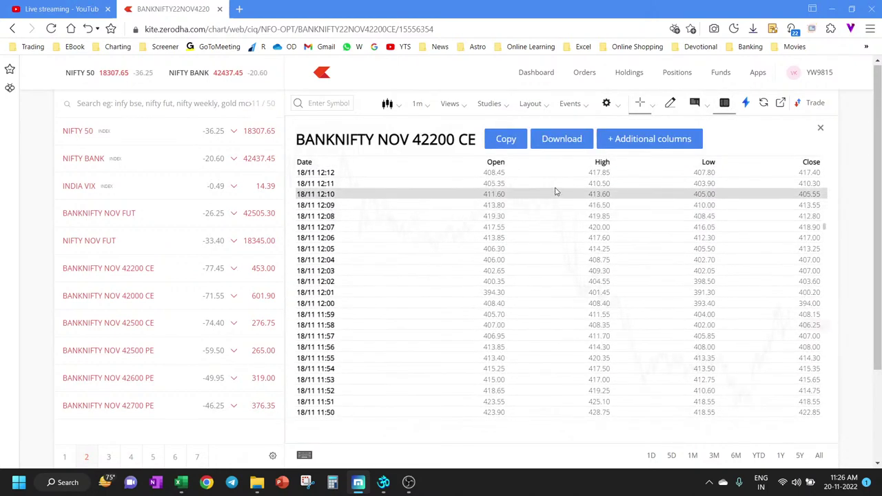
click(619, 140)
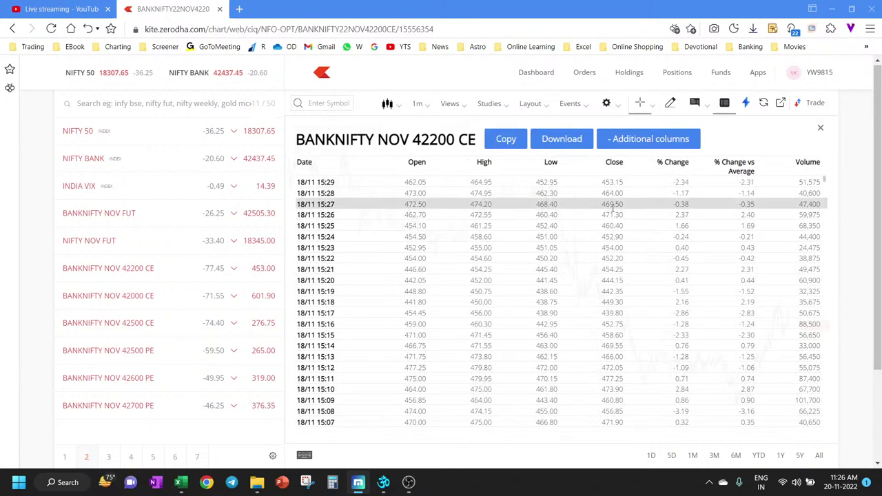
scroll(591, 235, down, 5)
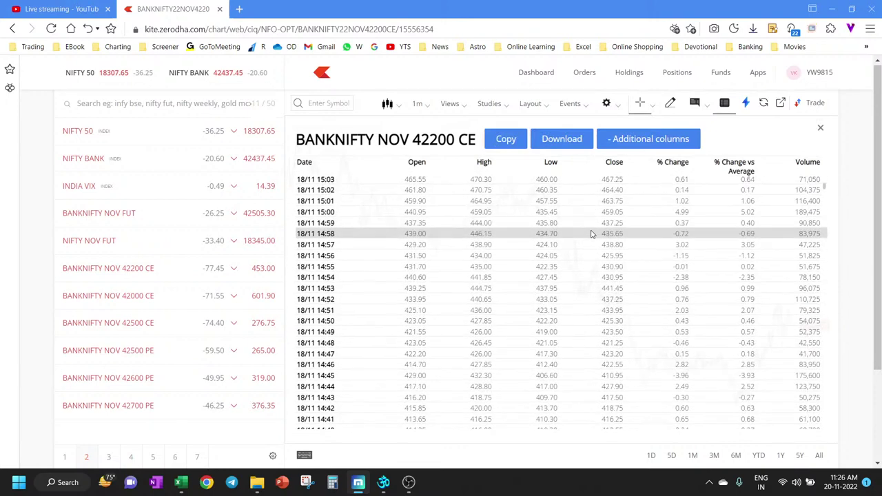
scroll(588, 235, down, 5)
click(511, 140)
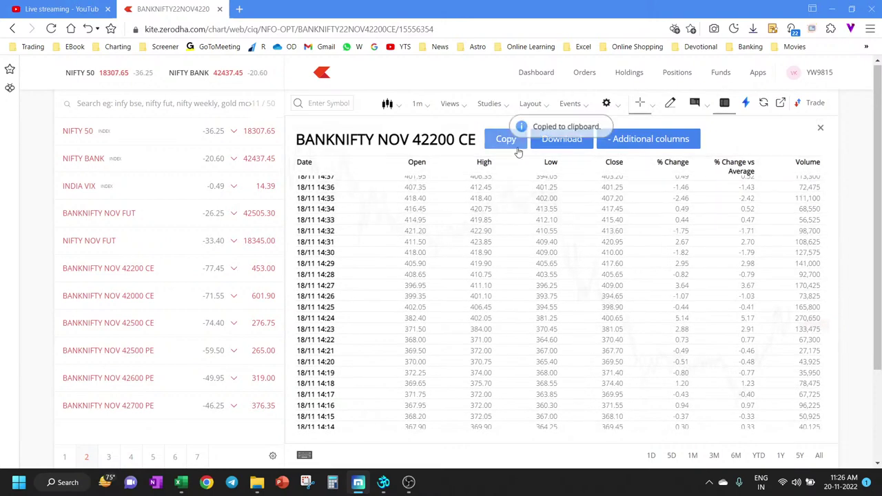
Paste the copied minute data into Excel's Sheet1 and a new Sheet2.
click(182, 483)
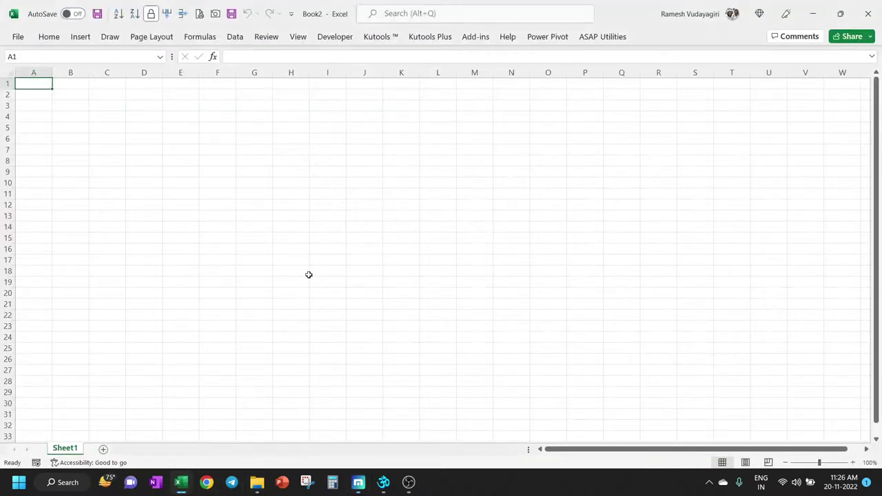
key(ctrl+v)
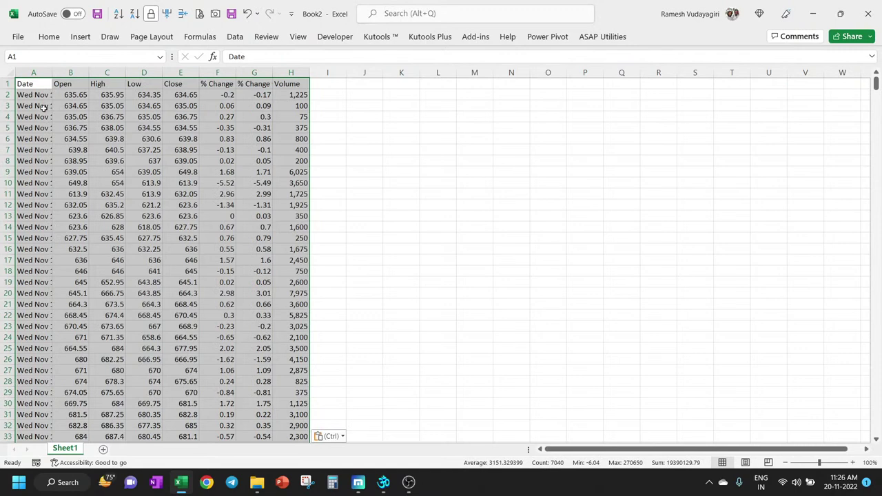
click(104, 450)
key(ctrl+v)
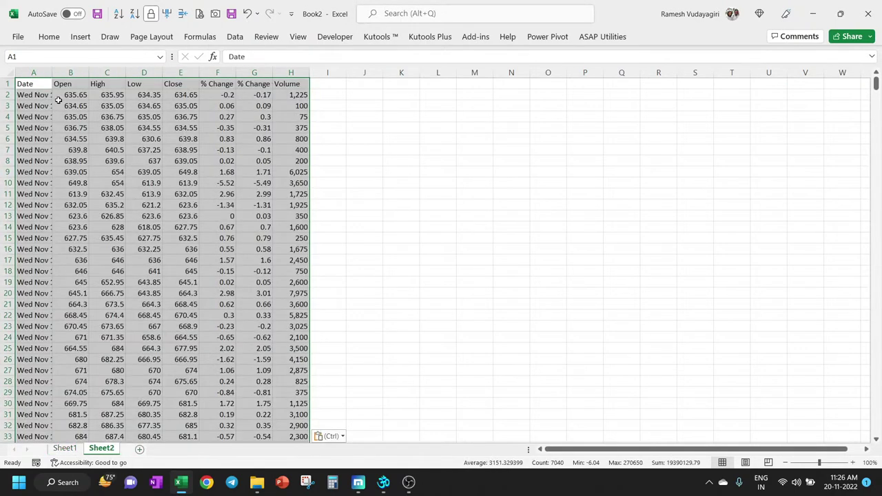
click(42, 86)
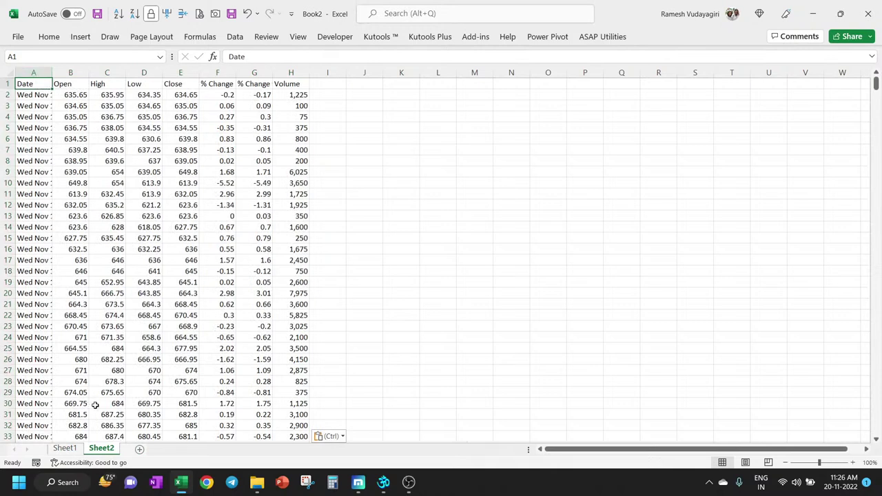
Paste the data into a new Sheet3, widen column A for full dates, and download the Kite table CSV.
click(139, 450)
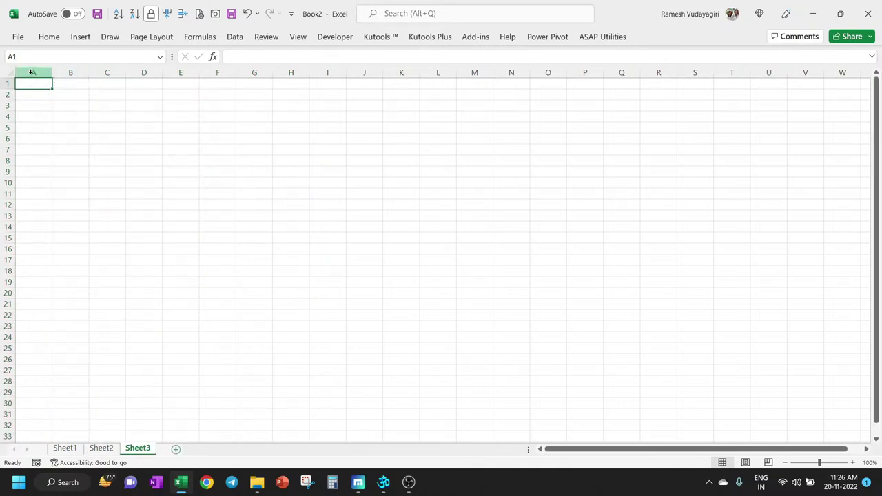
click(32, 72)
key(ctrl+v)
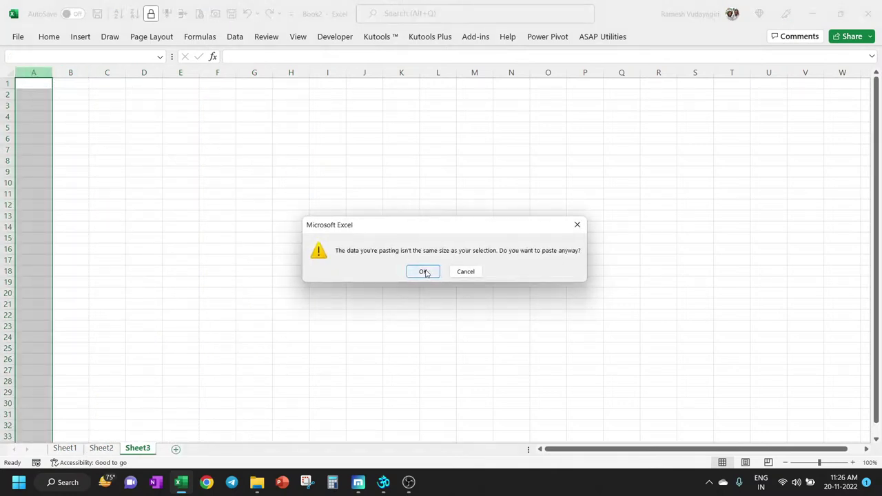
click(423, 271)
click(48, 97)
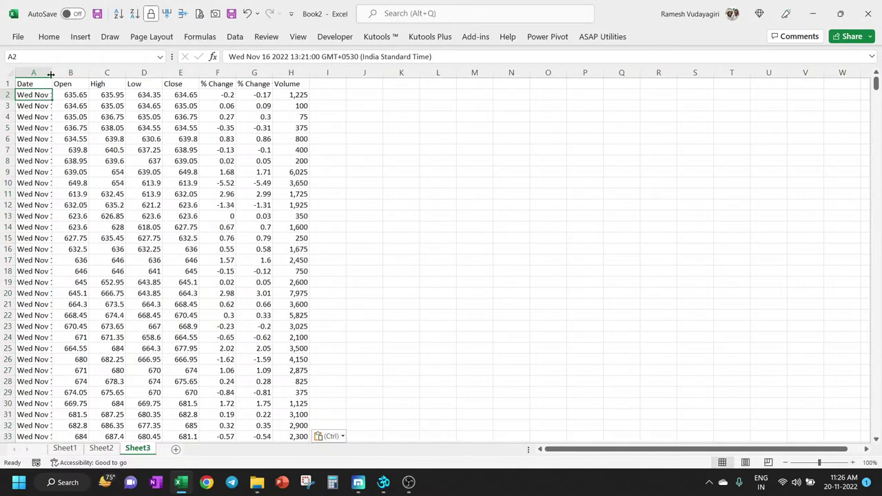
drag(50, 74, 273, 74)
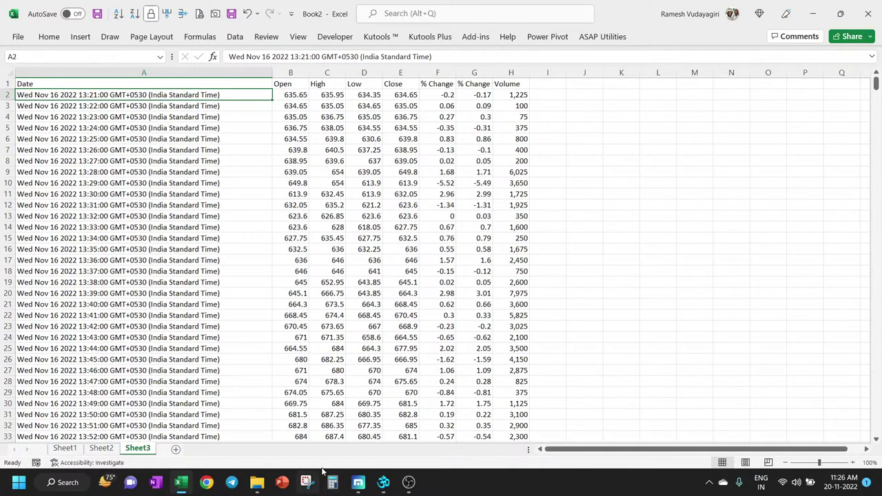
click(359, 483)
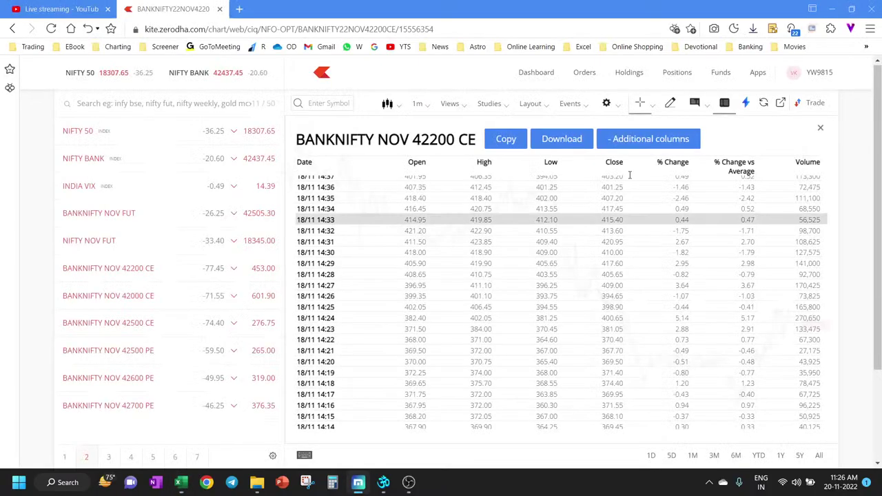
click(558, 139)
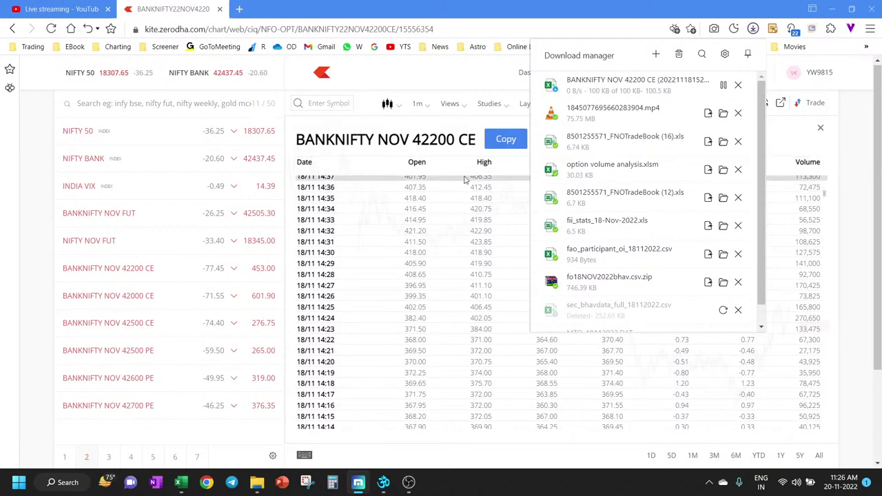
Add Sheet4, then open the BANKNIFTY NOV 42200 CE CSV from Downloads using All Files (*.*).
key(alt+Tab)
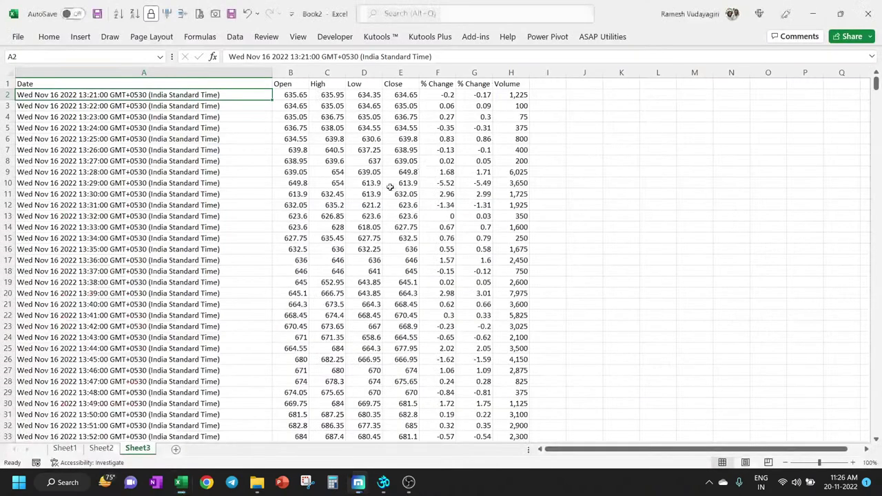
click(177, 449)
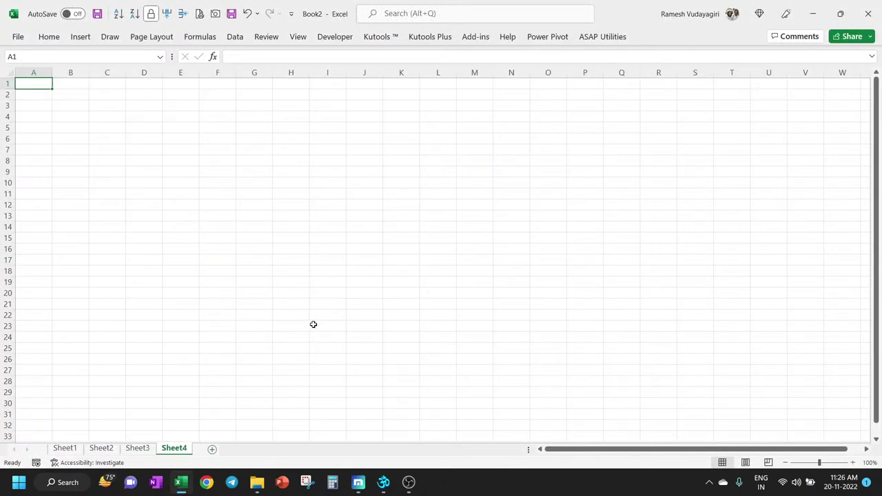
key(alt+f)
key(o)
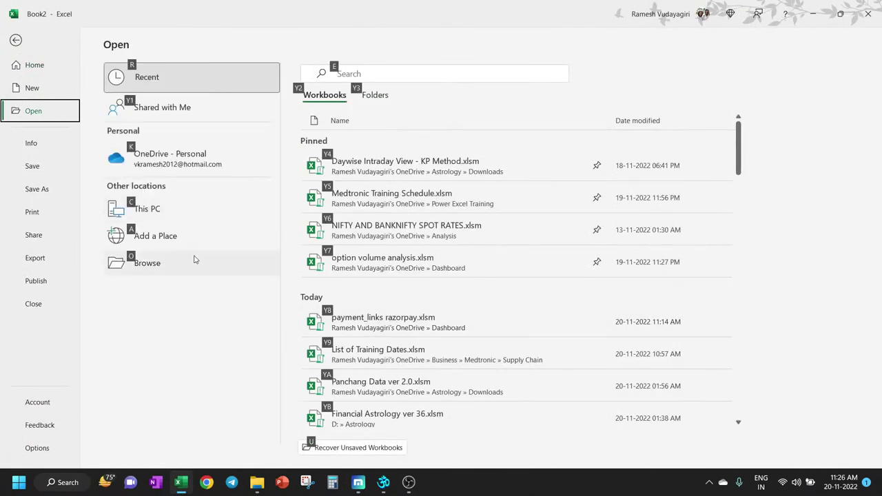
click(194, 260)
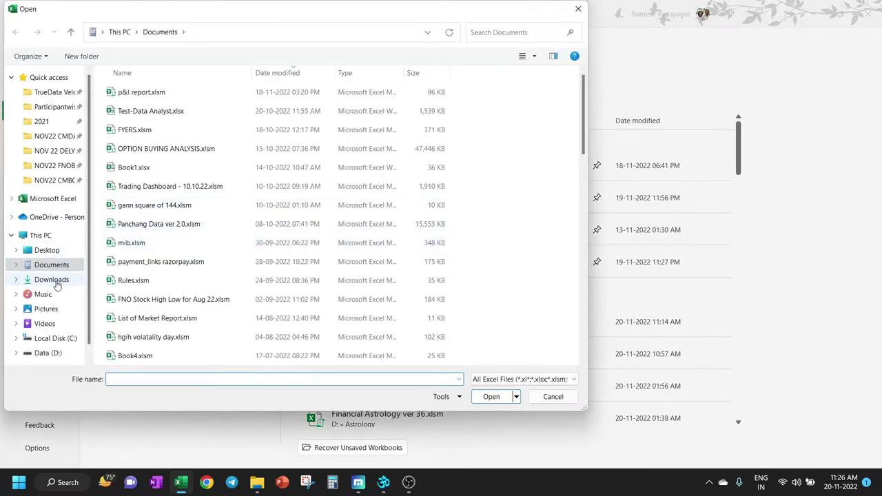
click(51, 280)
click(499, 381)
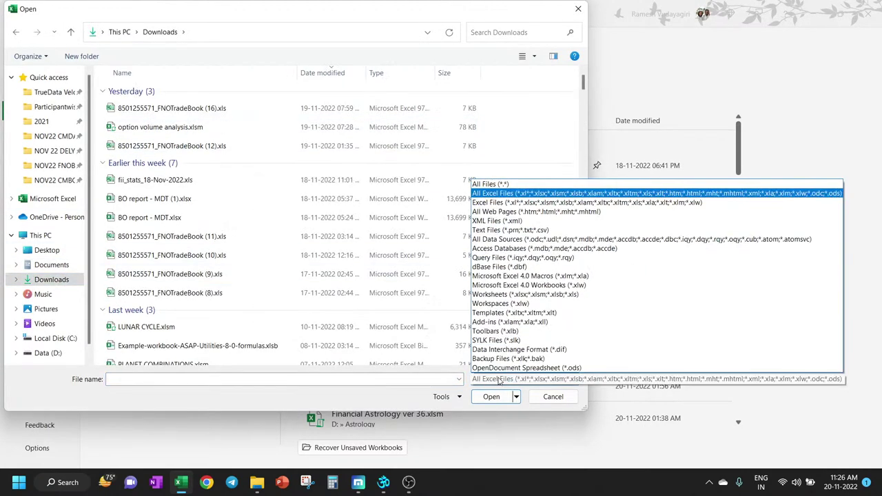
click(496, 184)
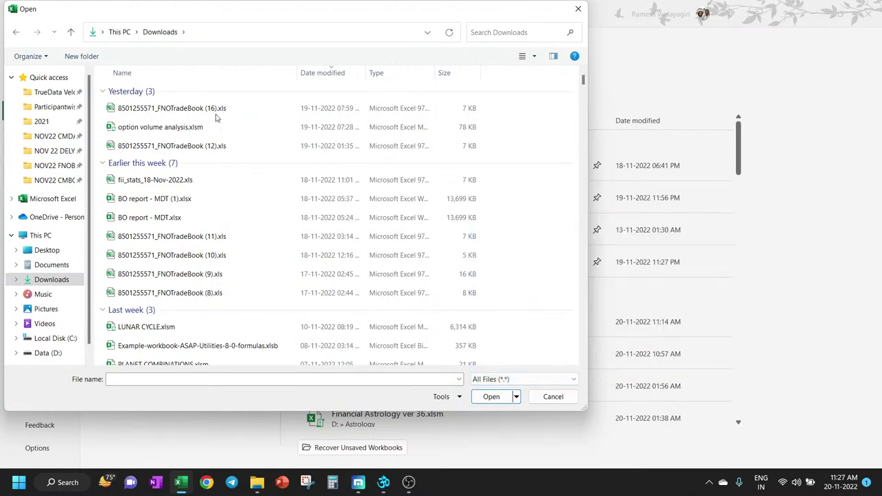
click(221, 109)
click(497, 397)
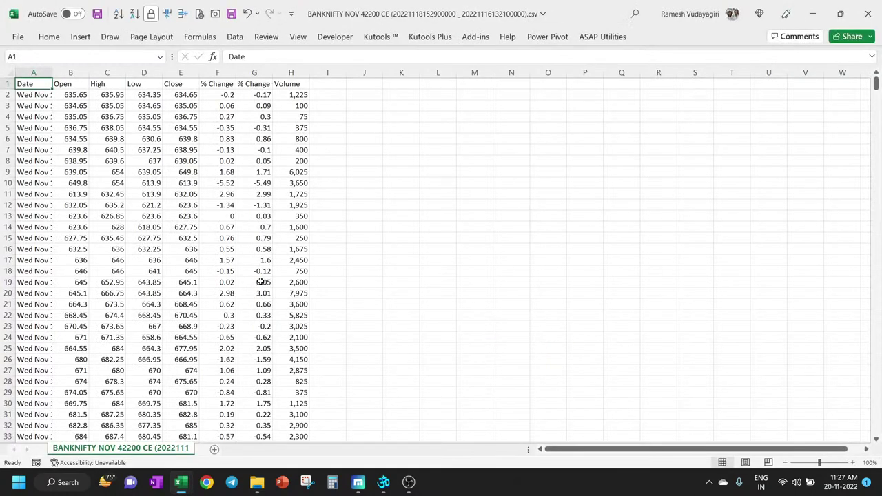
Widen column A and split it on commas with Text to Columns into Date, OHLC, % Change, Volume.
drag(49, 74, 272, 74)
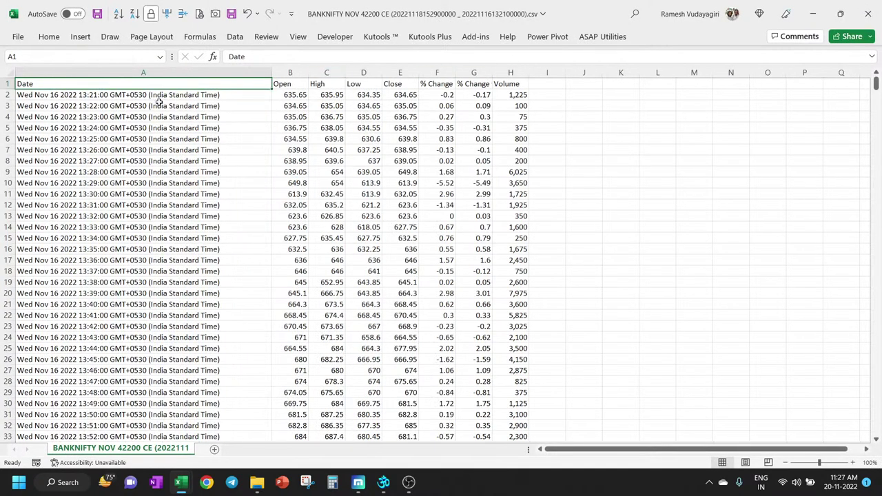
click(155, 78)
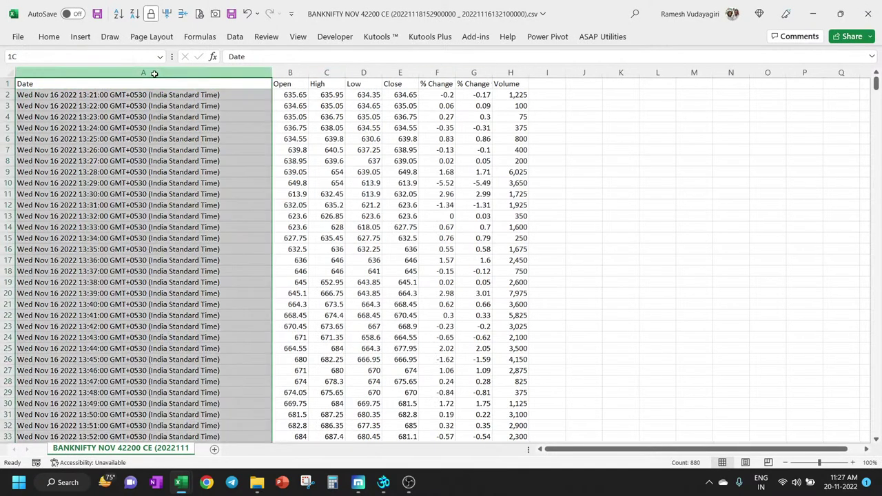
click(235, 37)
click(577, 69)
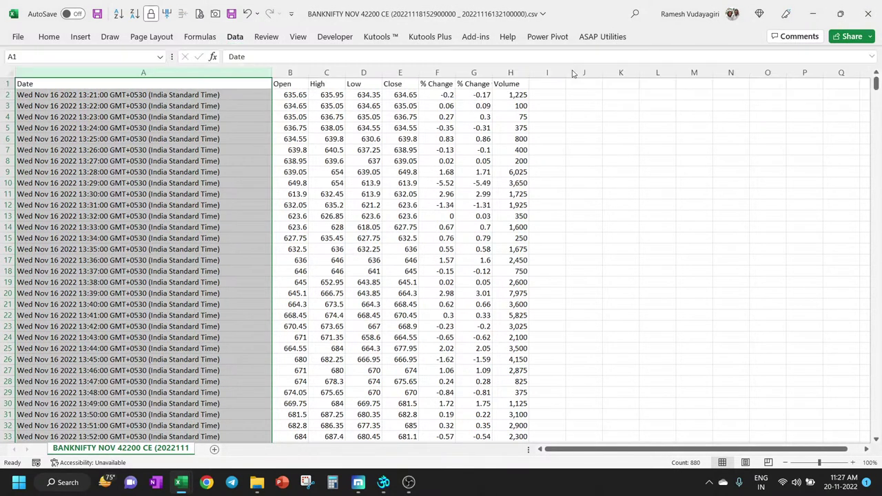
click(201, 128)
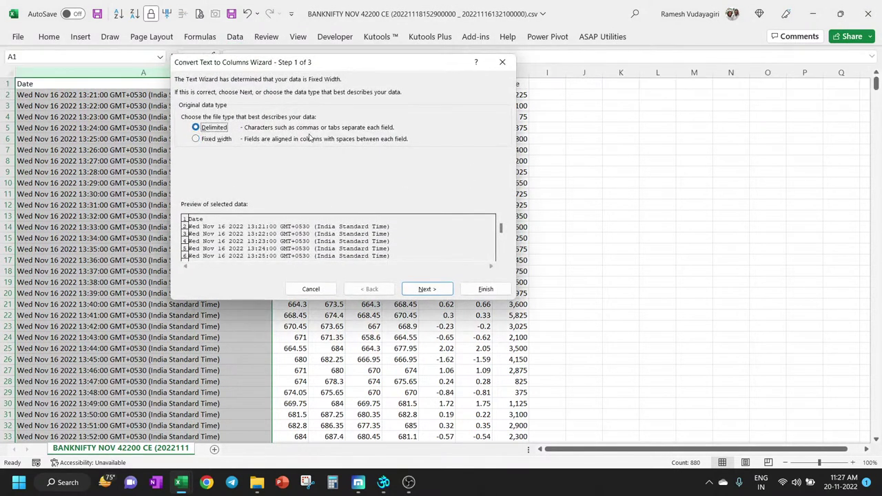
click(442, 292)
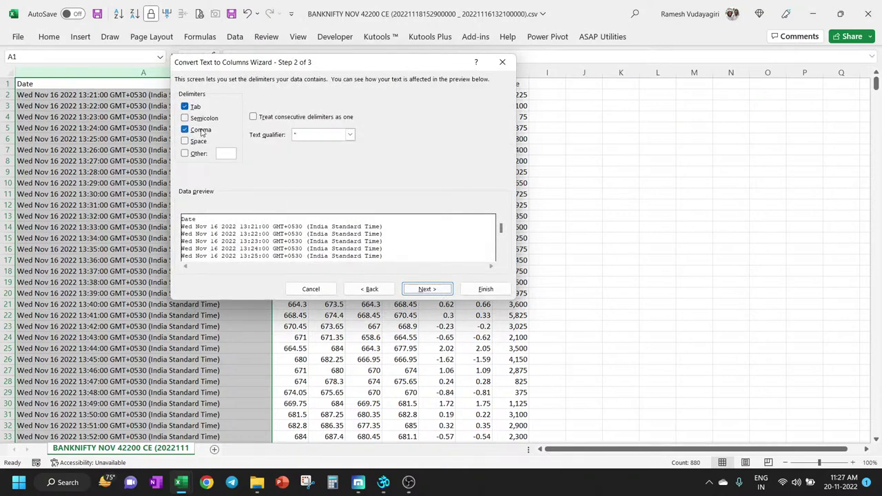
click(427, 289)
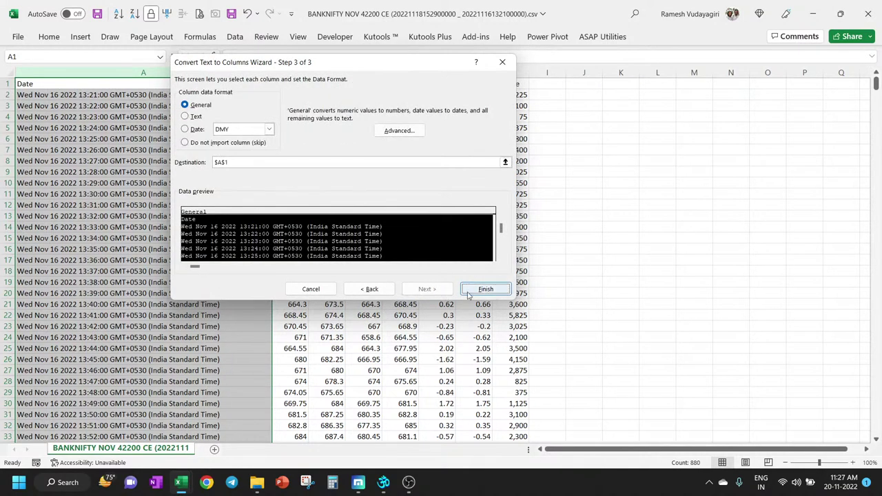
click(486, 289)
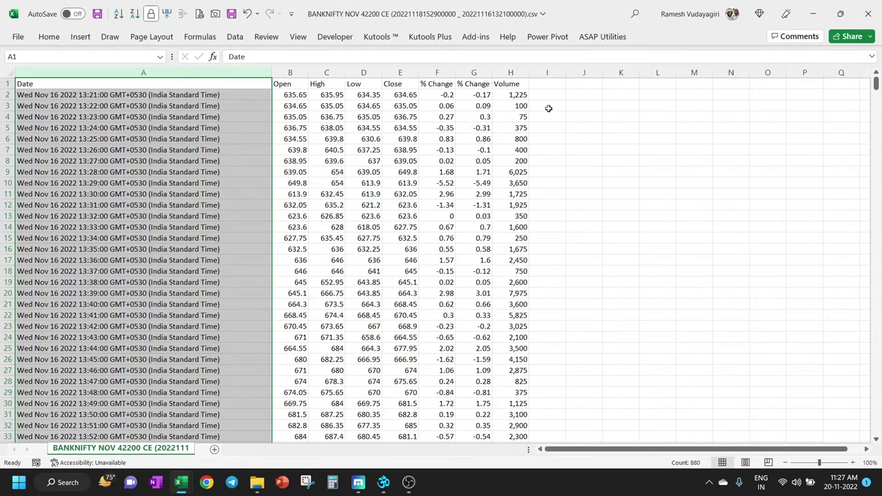
Deselect column A and scroll down and back up through the split minute data.
click(158, 83)
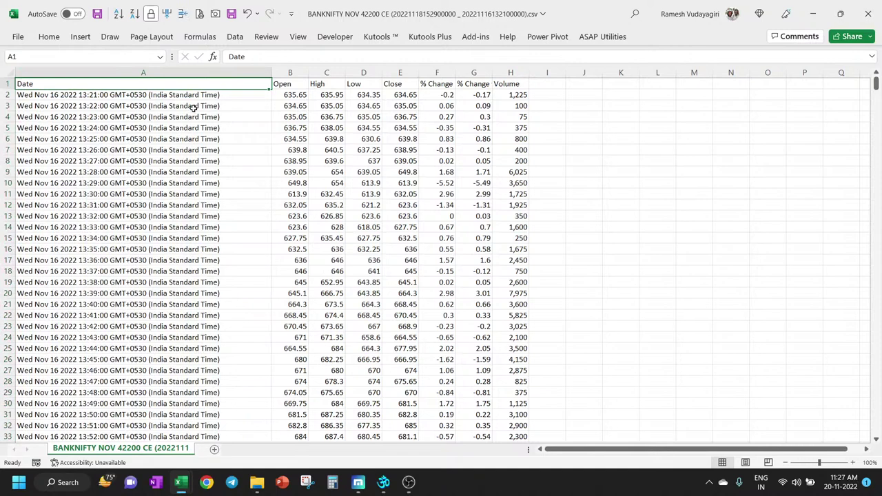
scroll(424, 150, down, 4)
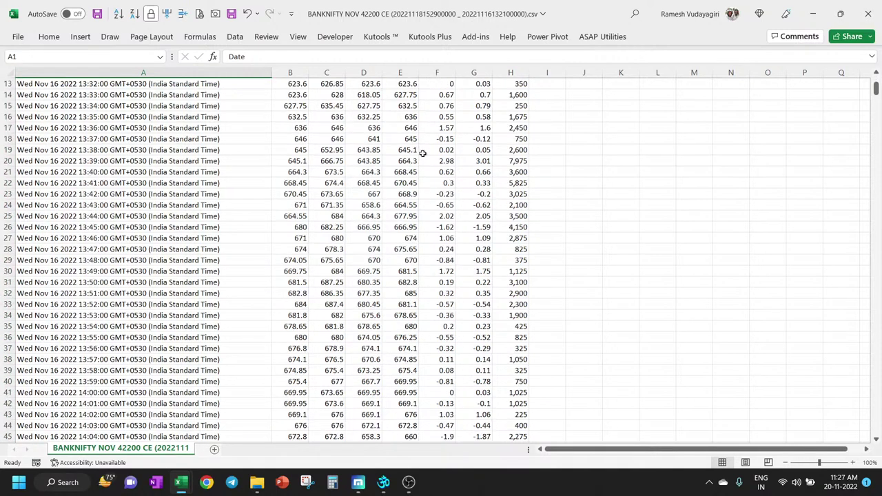
scroll(425, 150, down, 8)
scroll(424, 150, down, 5)
scroll(424, 151, down, 5)
scroll(425, 150, down, 6)
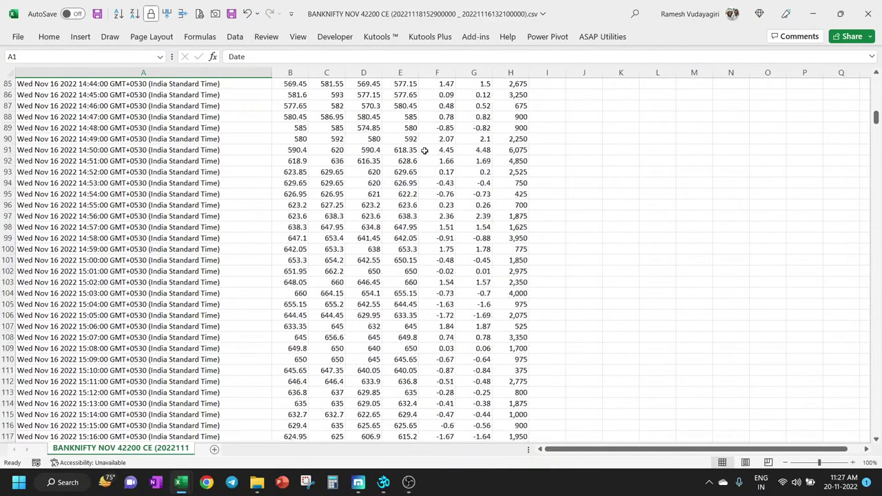
scroll(425, 151, up, 6)
scroll(425, 150, up, 8)
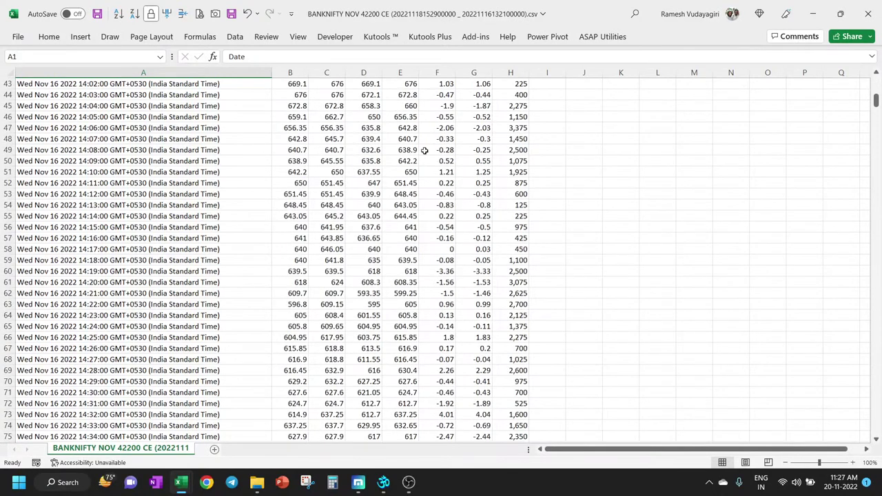
Jump to the last data row, 880, and back to the top of the sheet.
key(Right)
key(Right)
key(Down)
key(Down)
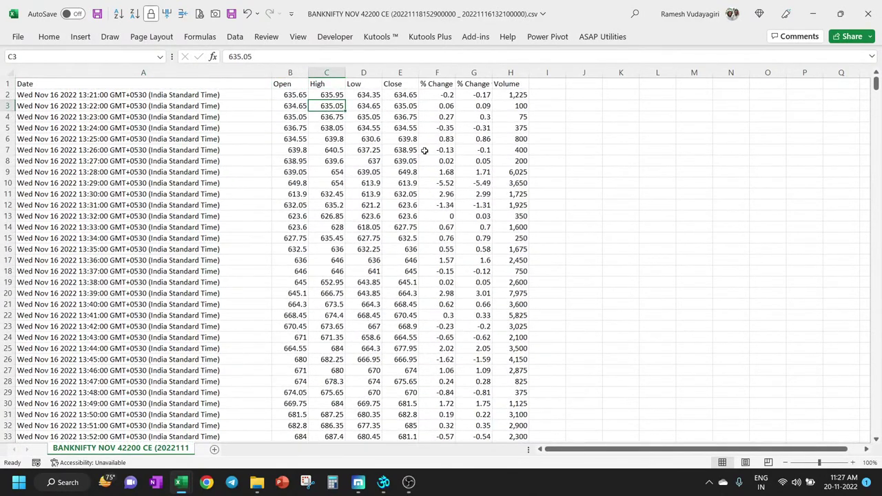
key(Left)
key(Left)
key(ctrl+Down)
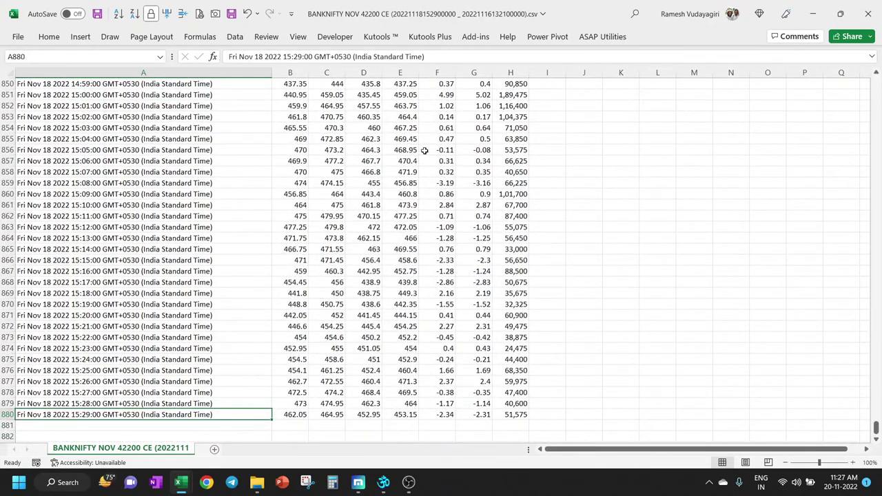
key(ctrl+Up)
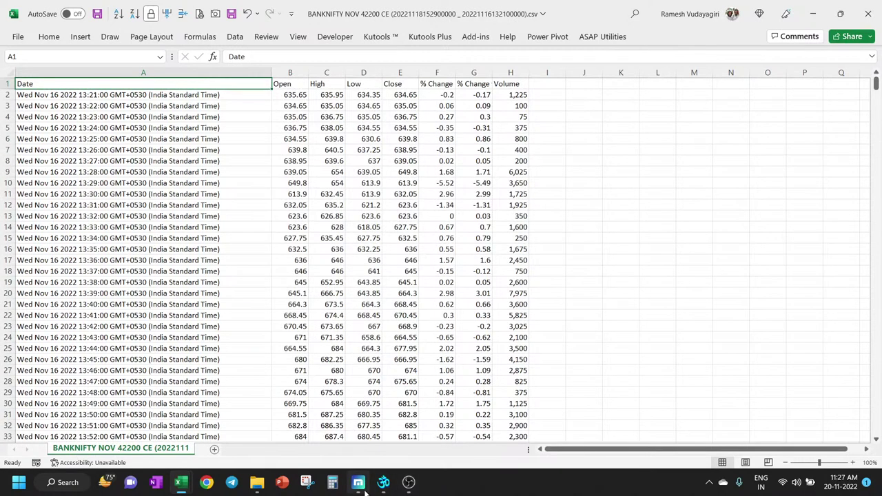
Back in Kite, close the data table and show NIFTY BANK on 1D daily candles.
mouse_move(359, 482)
click(369, 442)
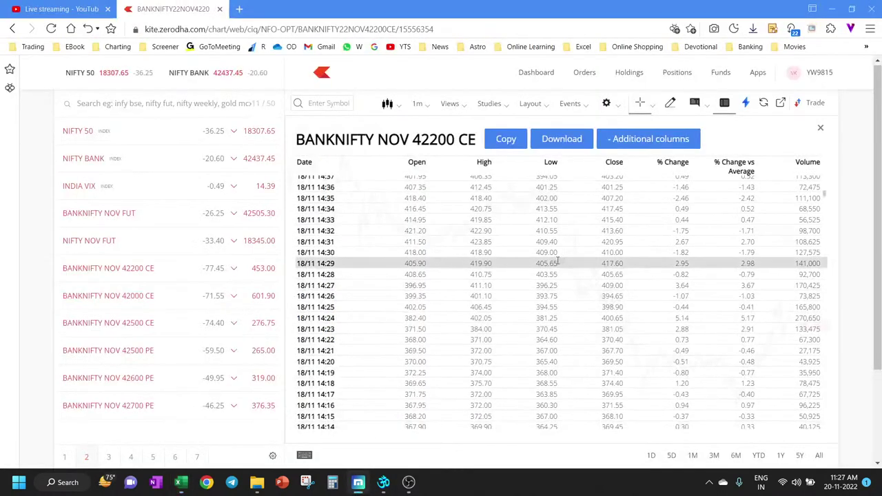
click(417, 107)
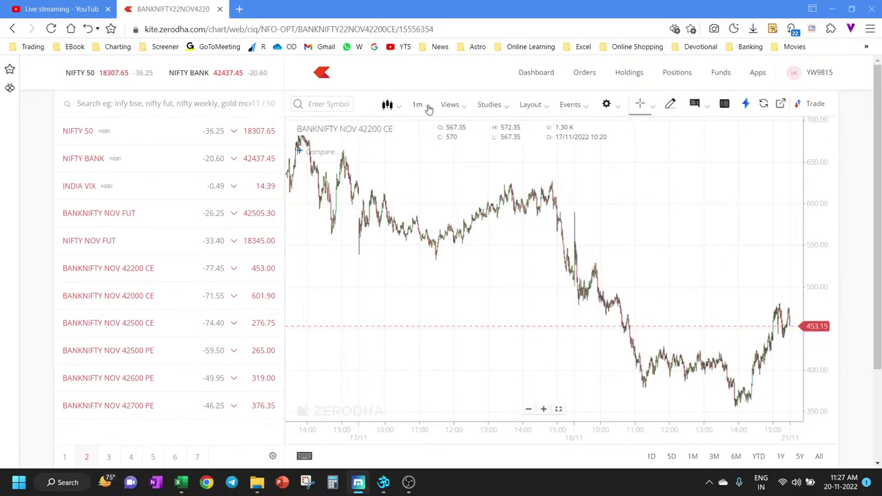
click(428, 109)
click(430, 347)
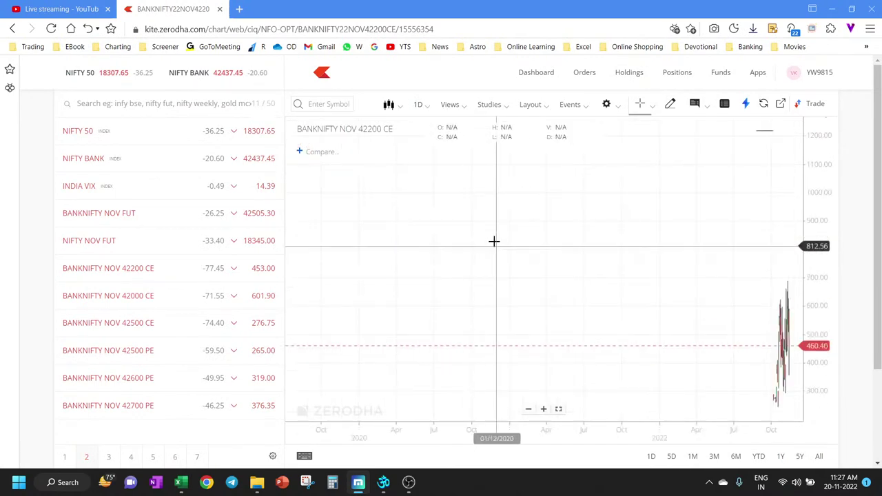
scroll(522, 321, up, 3)
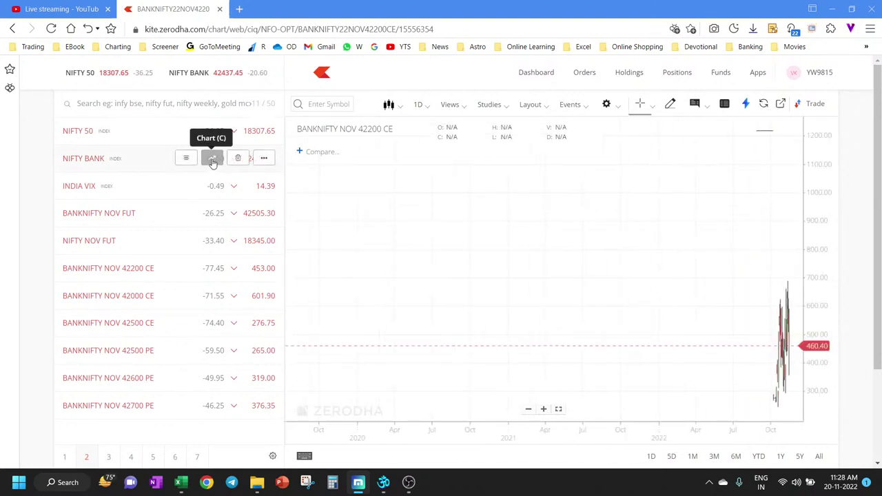
click(212, 160)
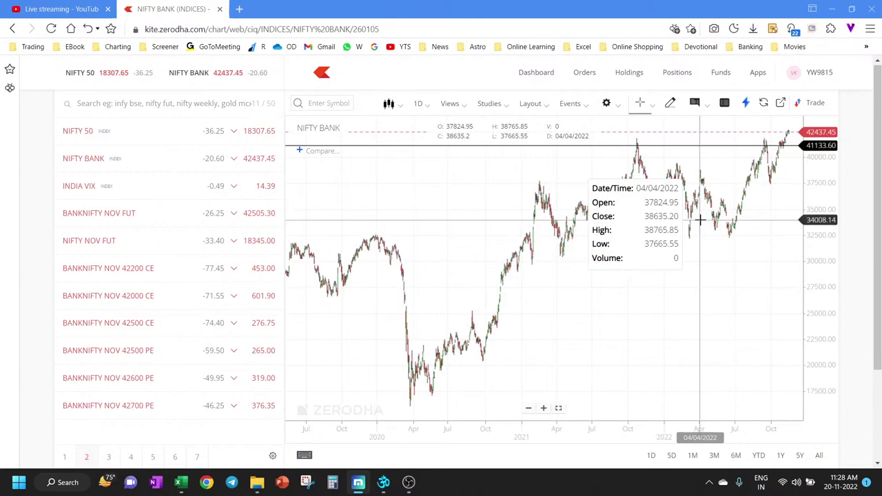
Show the NIFTY BANK daily data as a table and scroll down through its rows.
click(725, 102)
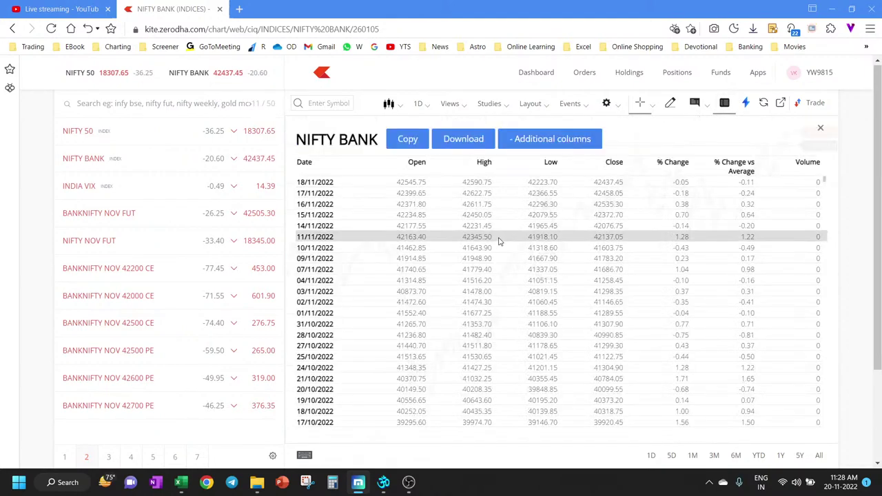
scroll(500, 241, down, 8)
scroll(500, 242, down, 7)
scroll(499, 242, down, 7)
scroll(500, 241, down, 8)
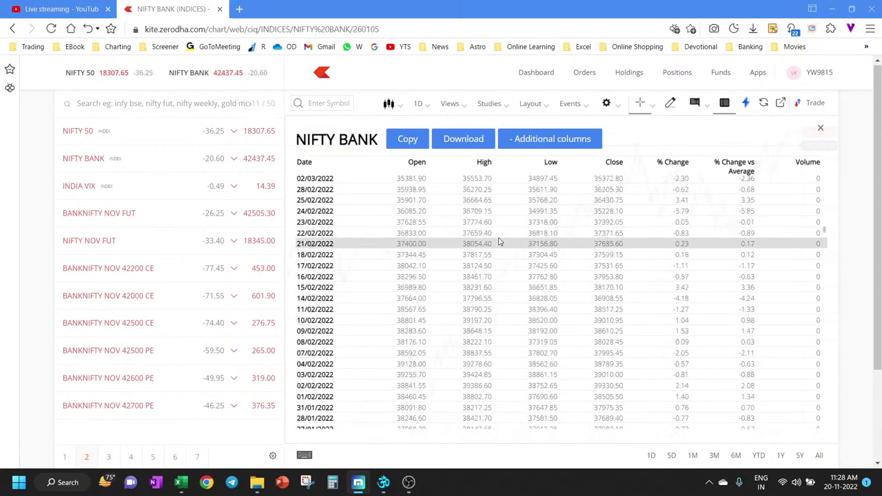
scroll(482, 238, down, 10)
Load BANKNIFTY NOV FUT from the watchlist and scroll back up through its daily data table.
click(213, 215)
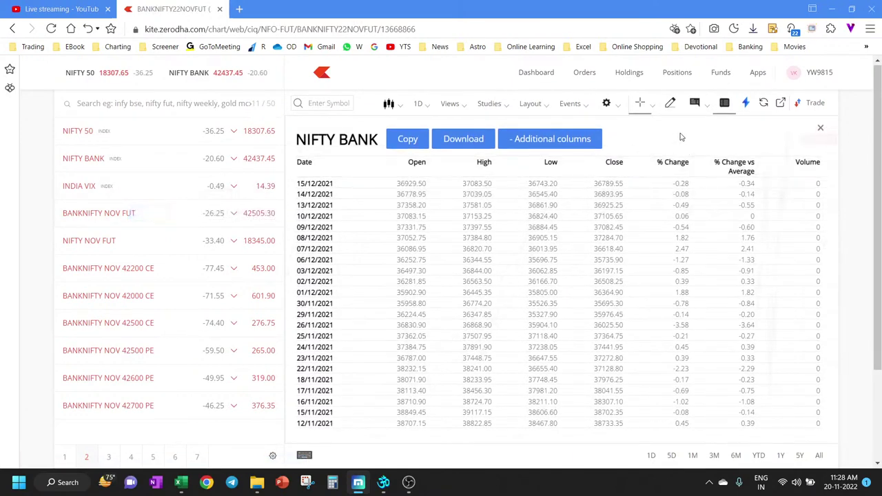
scroll(626, 244, up, 9)
scroll(626, 245, up, 12)
scroll(626, 245, up, 7)
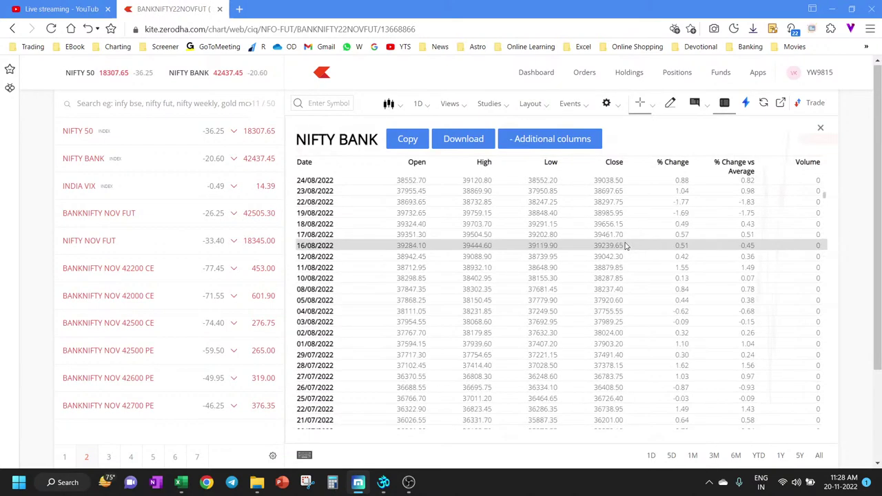
scroll(626, 244, up, 8)
scroll(626, 246, up, 3)
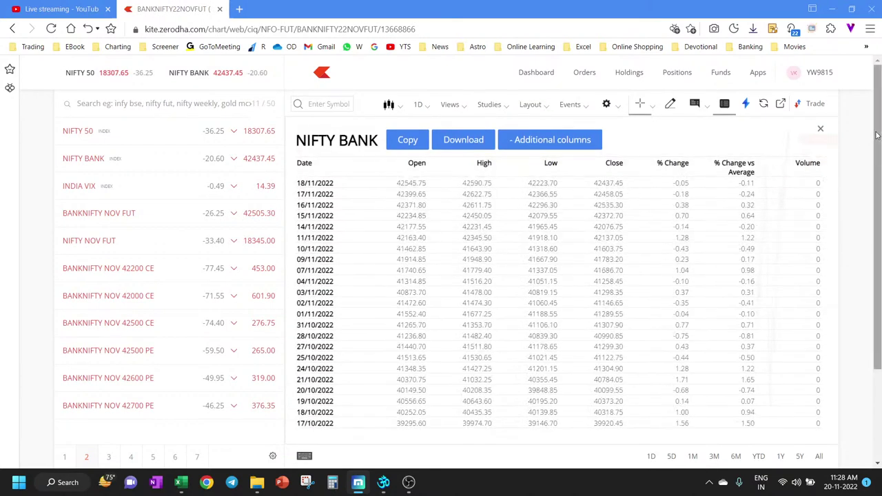
Close the data table and zoom the BANKNIFTY NOV FUT daily chart to span July–November 2022.
click(822, 131)
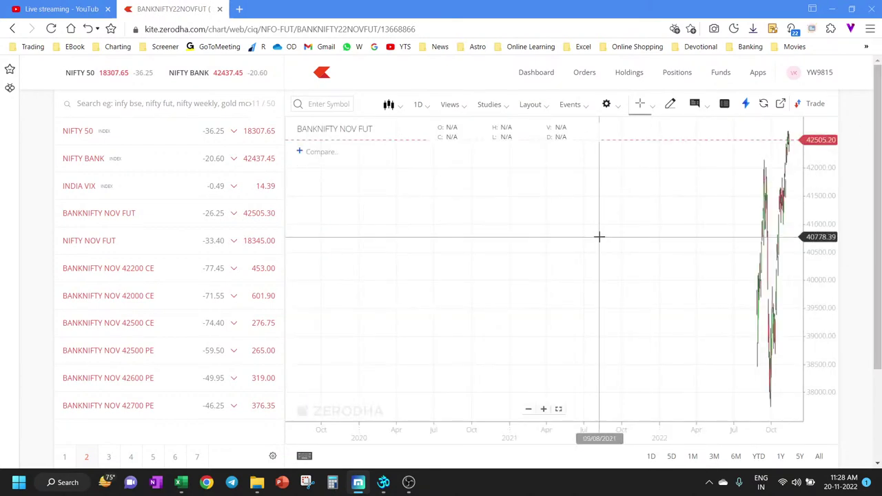
scroll(599, 236, up, 3)
scroll(599, 237, up, 3)
scroll(600, 236, up, 3)
scroll(614, 235, up, 3)
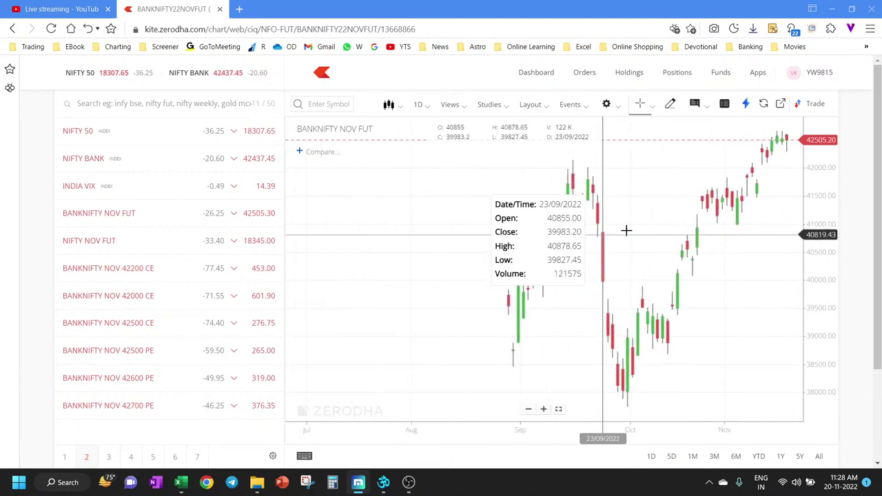